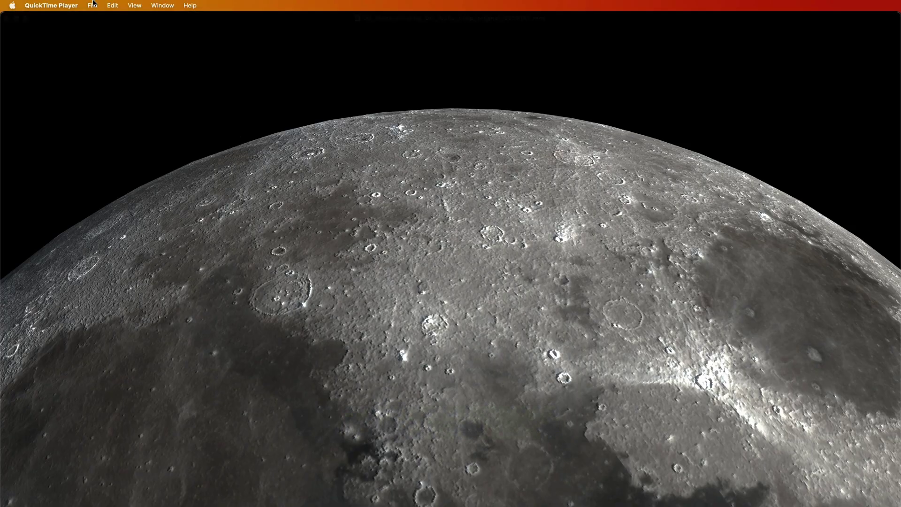
- Export the open moon movie to the Desktop at 1080p with Smaller File Size (HEVC) and transparency preserved
left_click(92, 5)
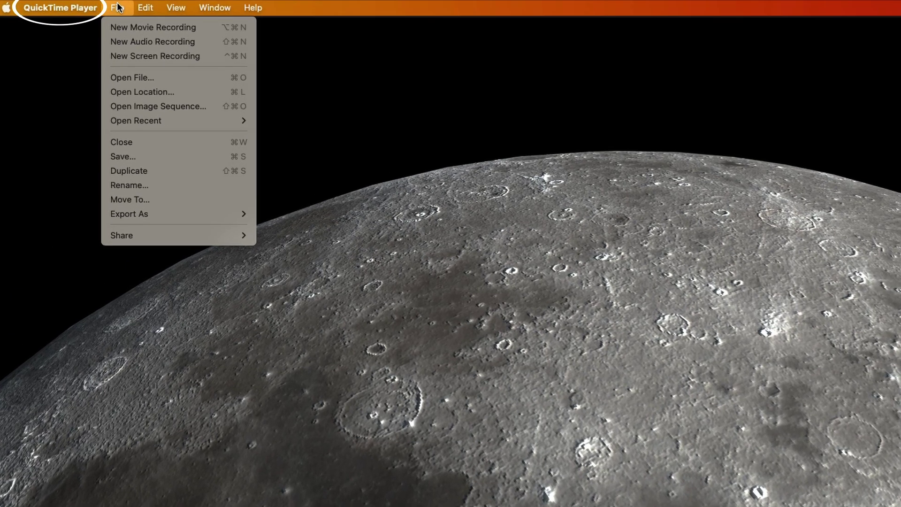
mouse_move(133, 215)
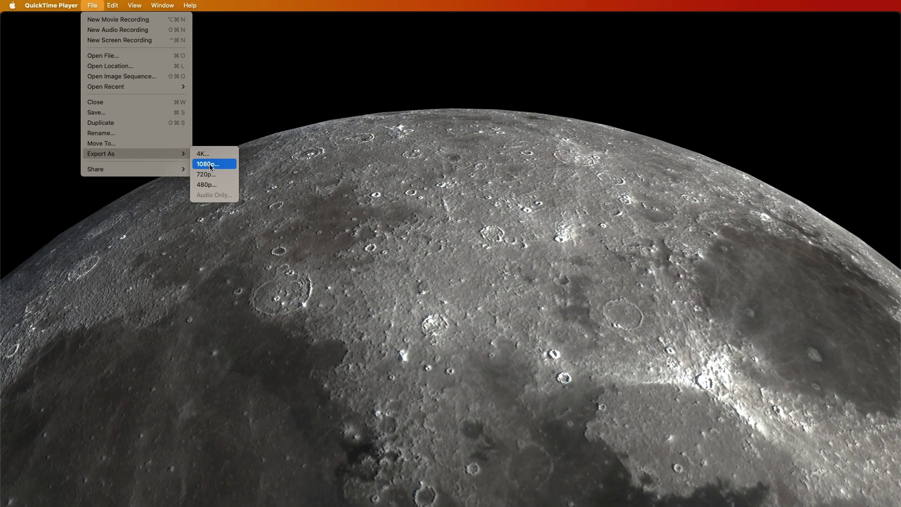
left_click(210, 165)
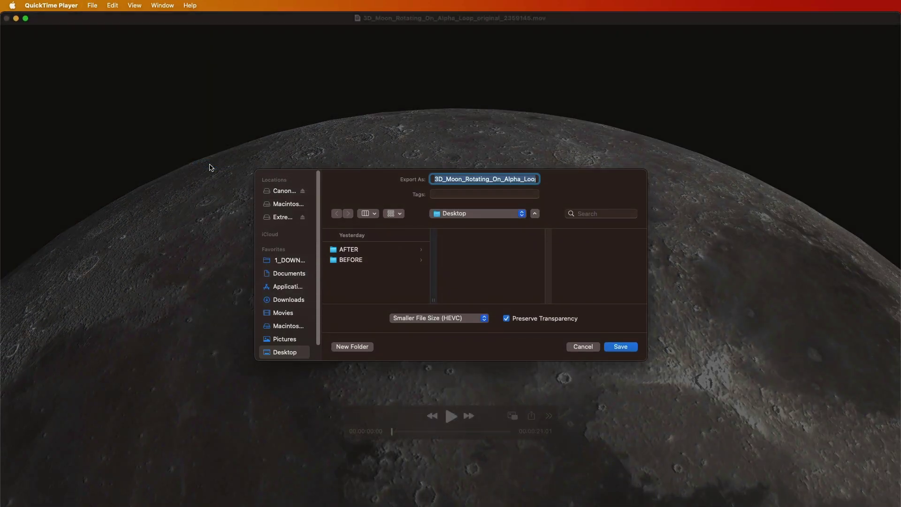
left_click(467, 322)
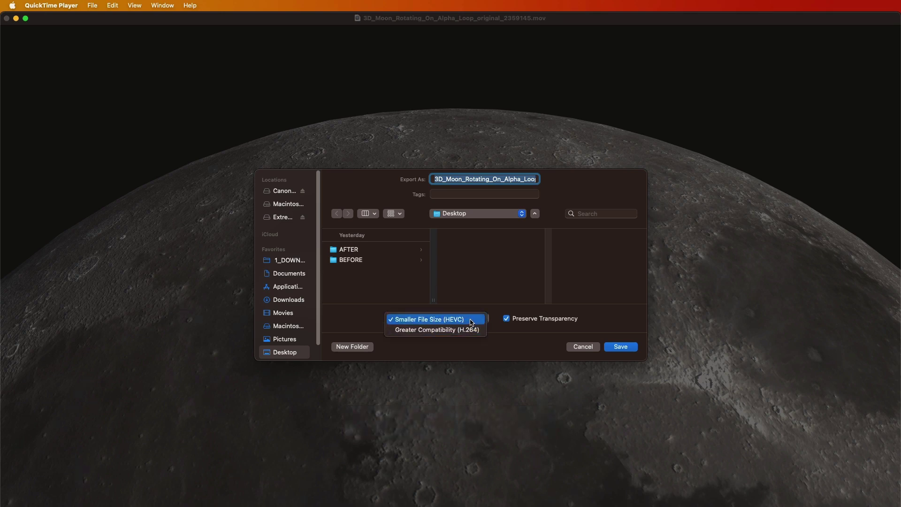
left_click(472, 322)
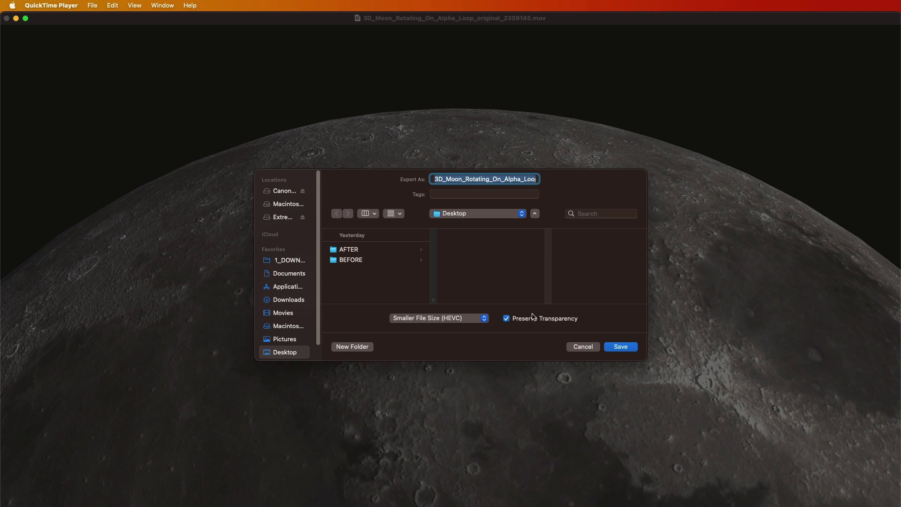
left_click(620, 347)
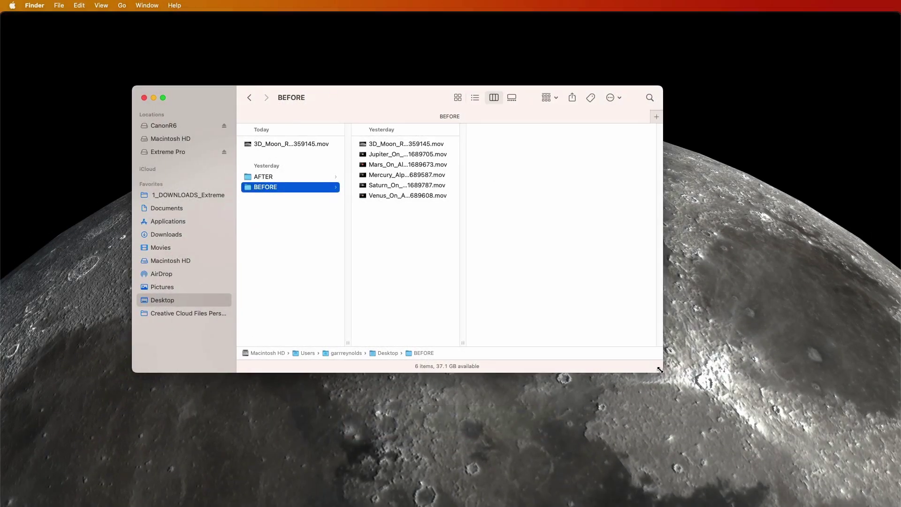
- In Finder, compare the file size of the original moon movie in the BEFORE folder with the exported copy on the Desktop
left_click_drag(660, 369, 798, 439)
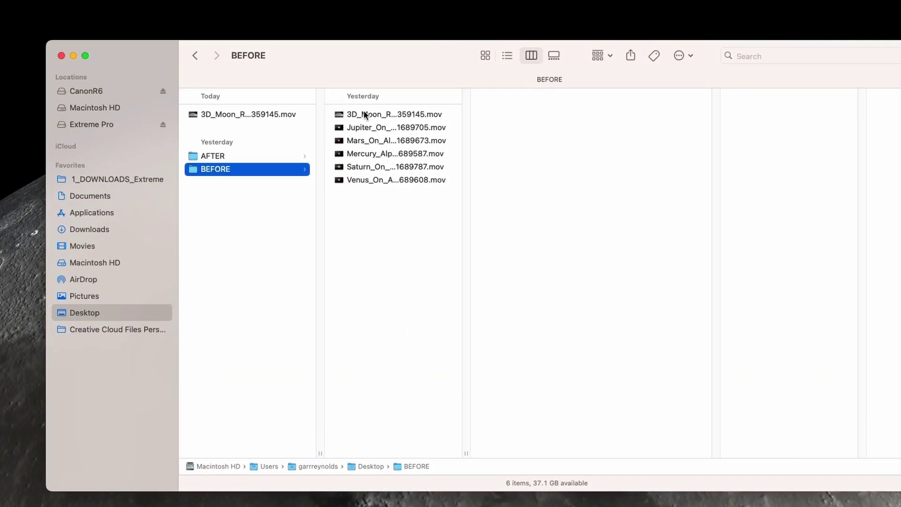
left_click(365, 114)
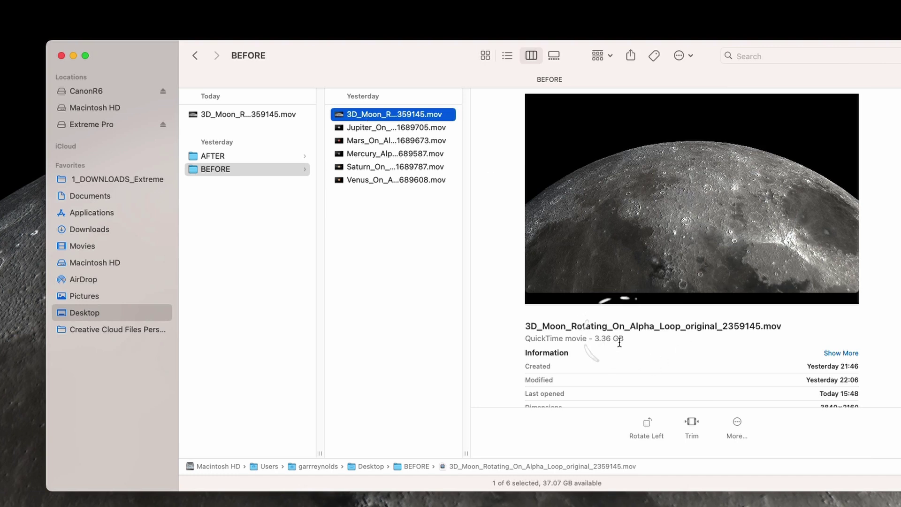
left_click(217, 116)
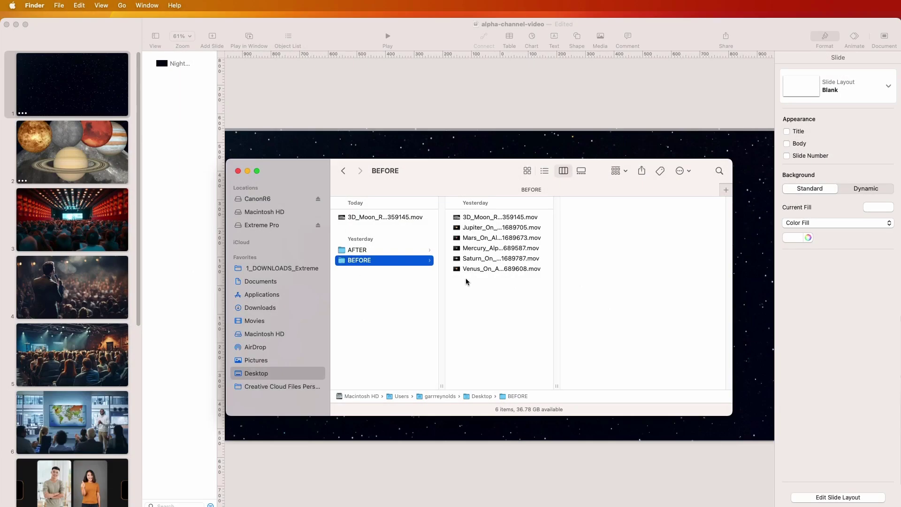
- Encode all six planet and moon videos in the BEFORE folder with the HEVC 1080p setting
left_click_drag(466, 282, 495, 216)
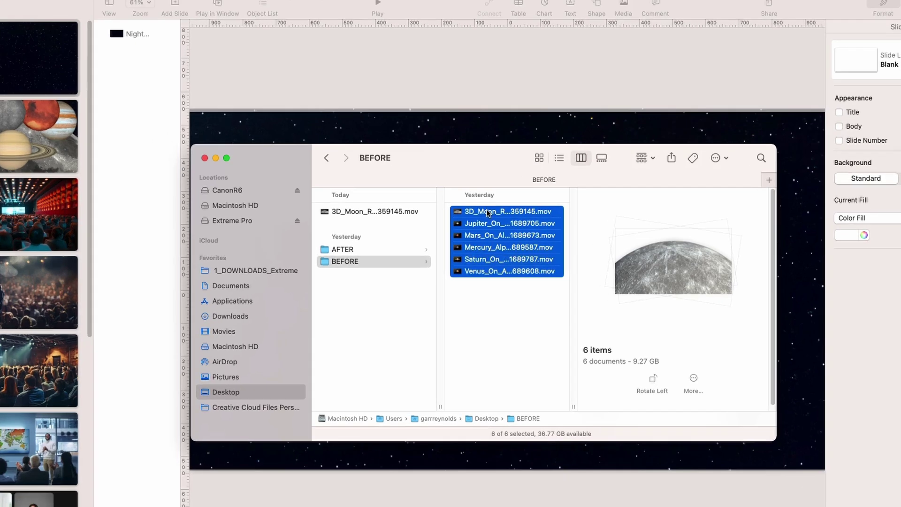
right_click(482, 218)
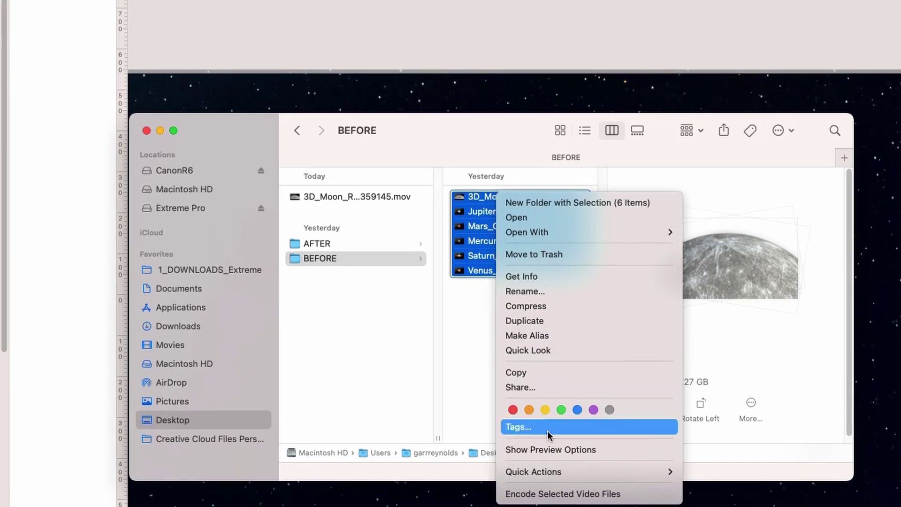
left_click(566, 488)
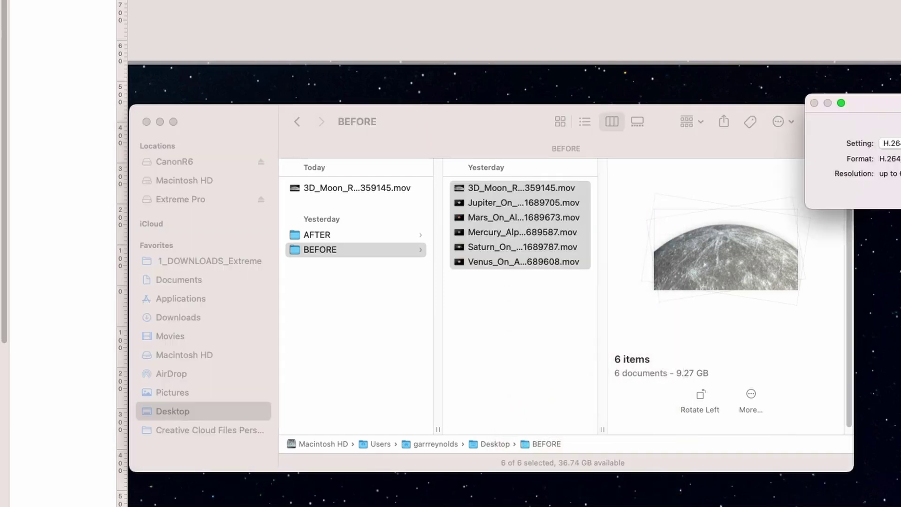
left_click_drag(883, 103, 458, 179)
left_click(440, 219)
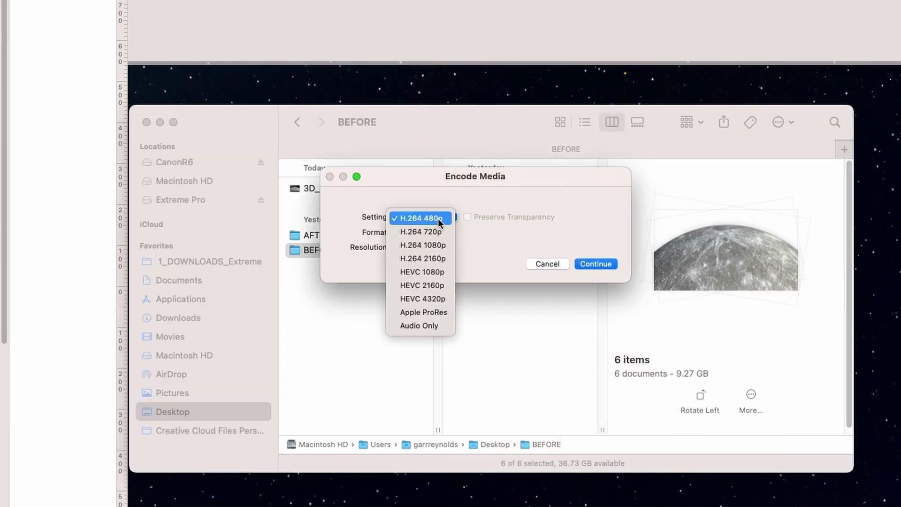
left_click(429, 275)
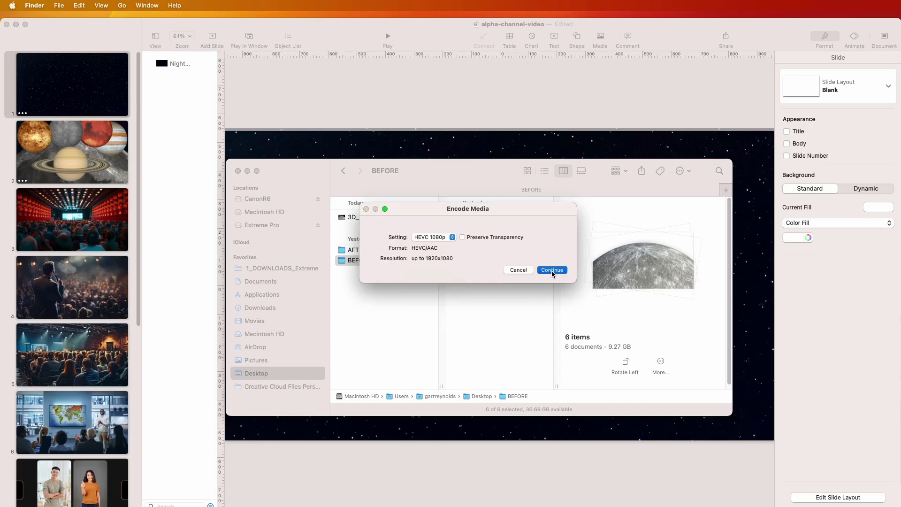
left_click(593, 269)
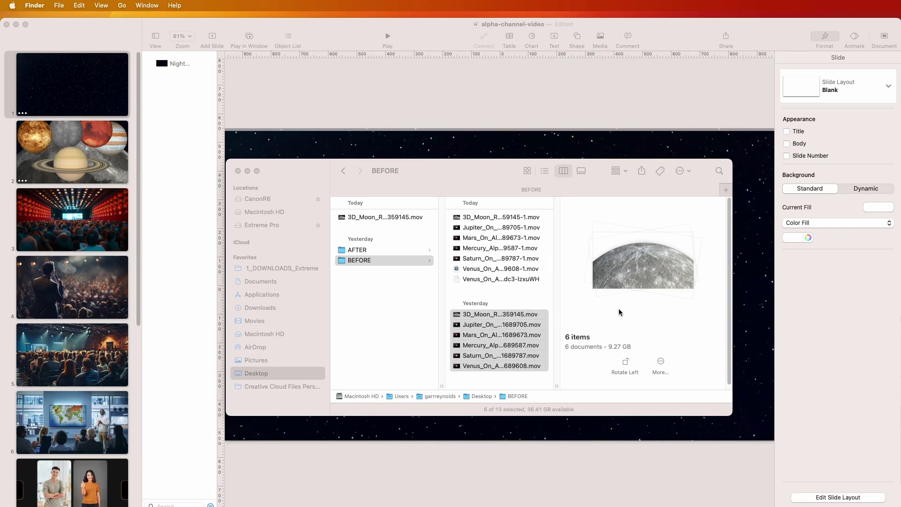
- Move the six newly encoded videos from the BEFORE folder into the AFTER folder
left_click(516, 258)
left_click(514, 268)
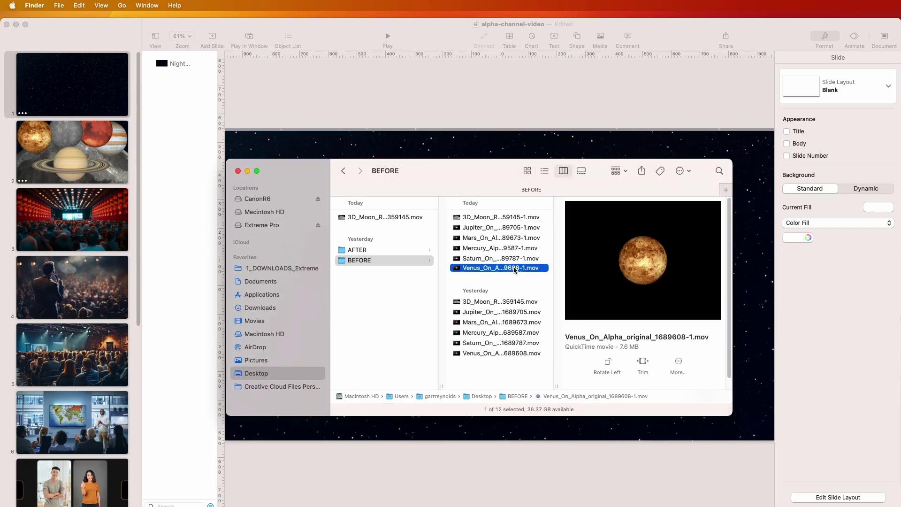
left_click(506, 219, "shift")
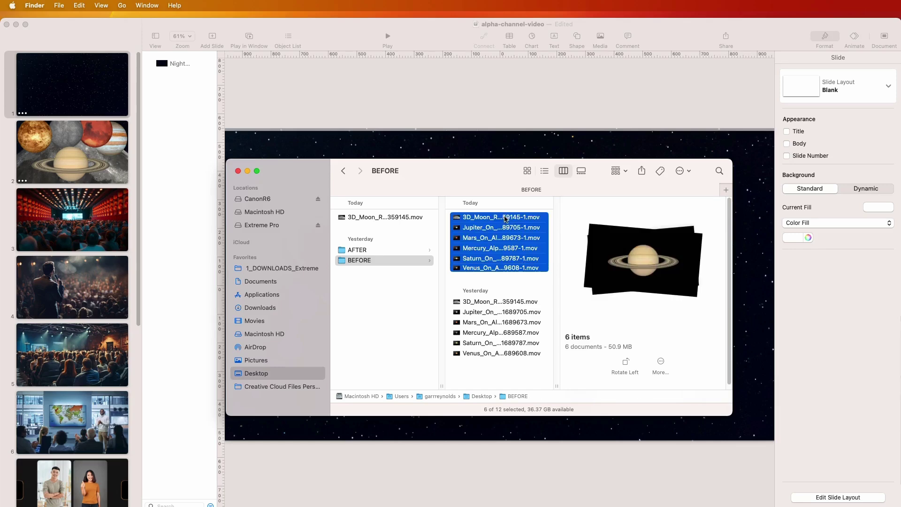
left_click_drag(505, 218, 353, 251)
left_click(389, 296)
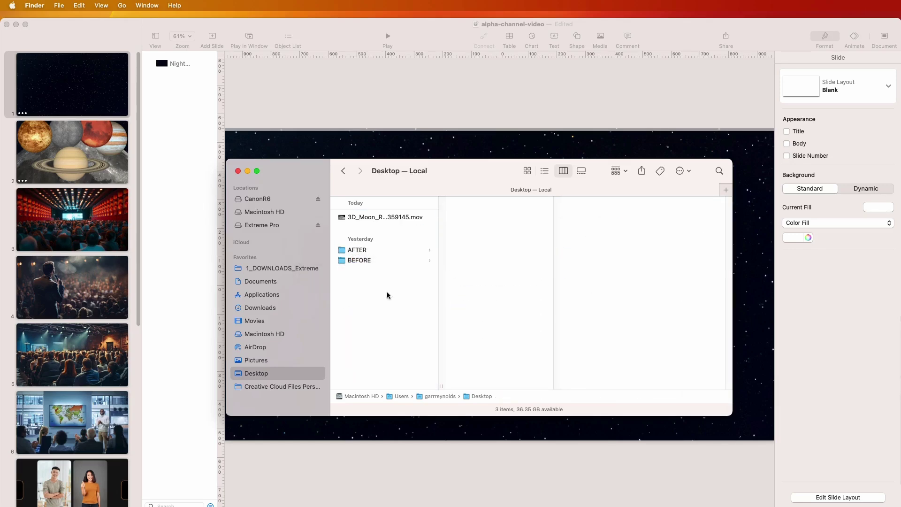
- Check the total size of the BEFORE folder in its info window and close it
left_click(342, 261)
key("super+i")
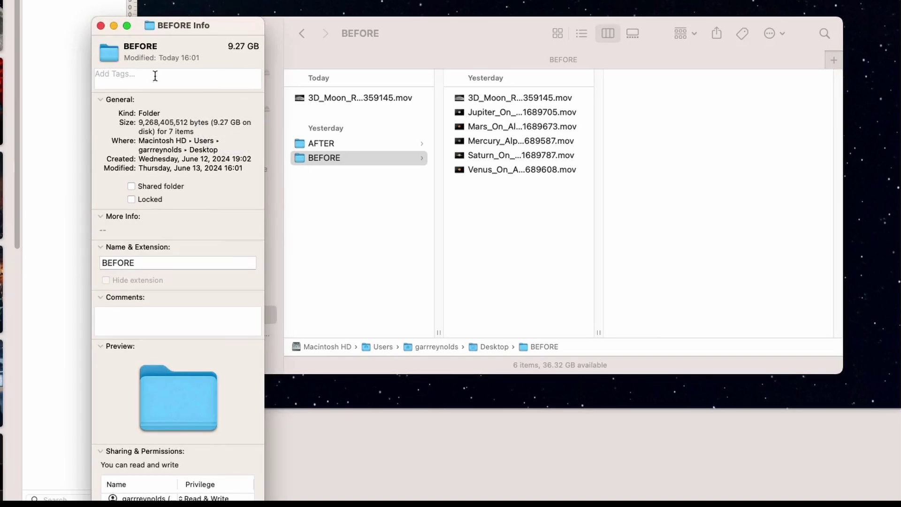
left_click(101, 25)
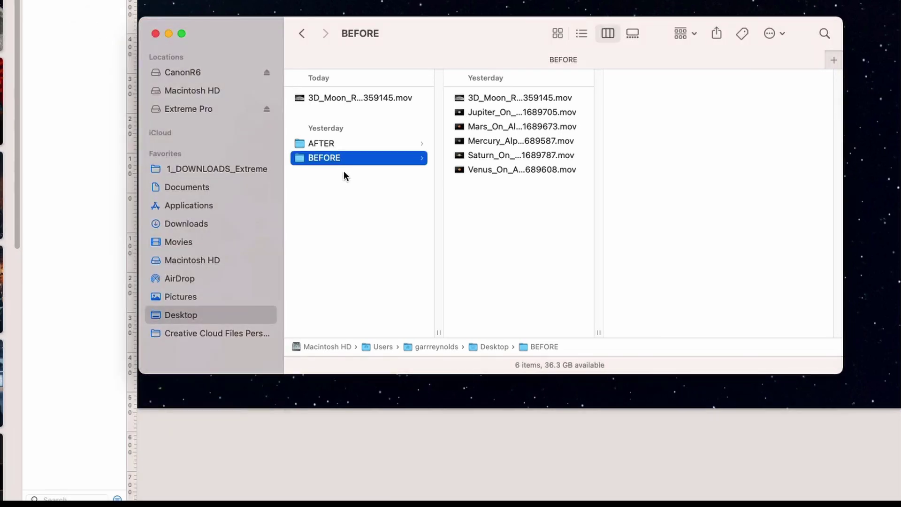
- Check the total size of the AFTER folder in its info window and close it
left_click(300, 143)
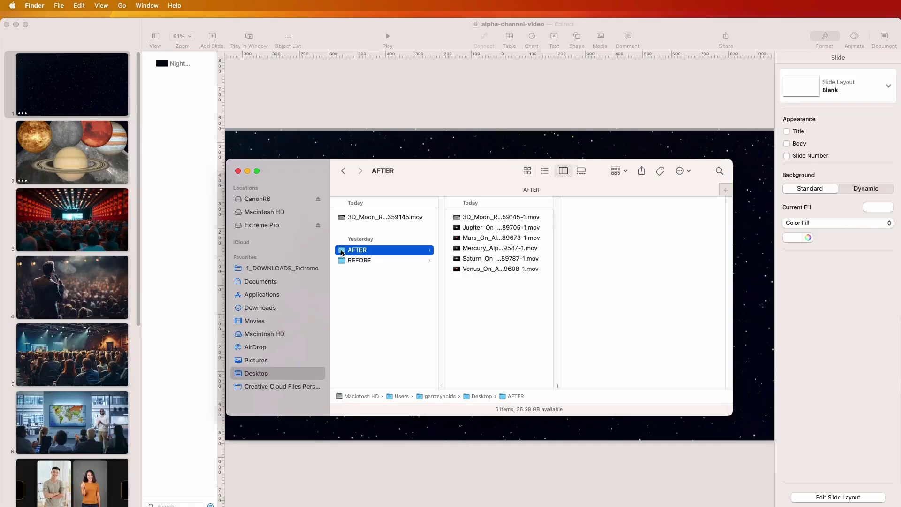
key("super+i")
left_click_drag(83, 10, 284, 105)
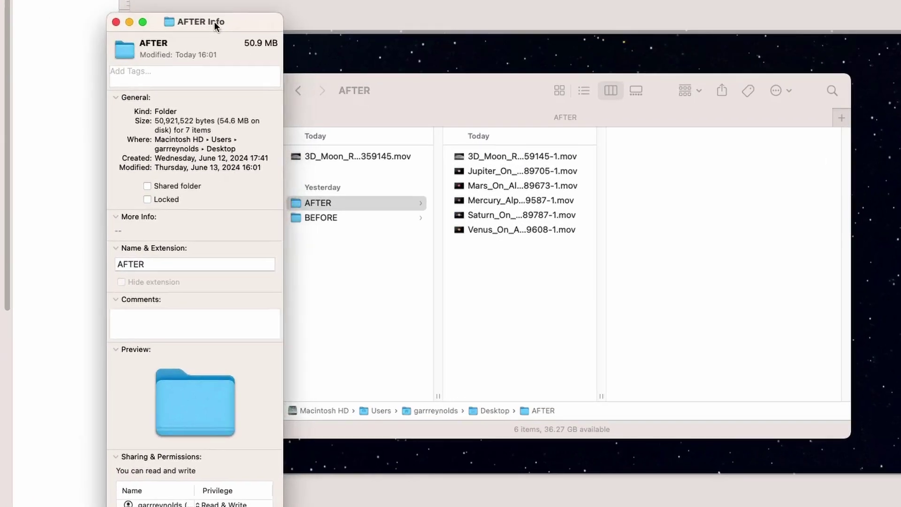
left_click_drag(214, 22, 212, 22)
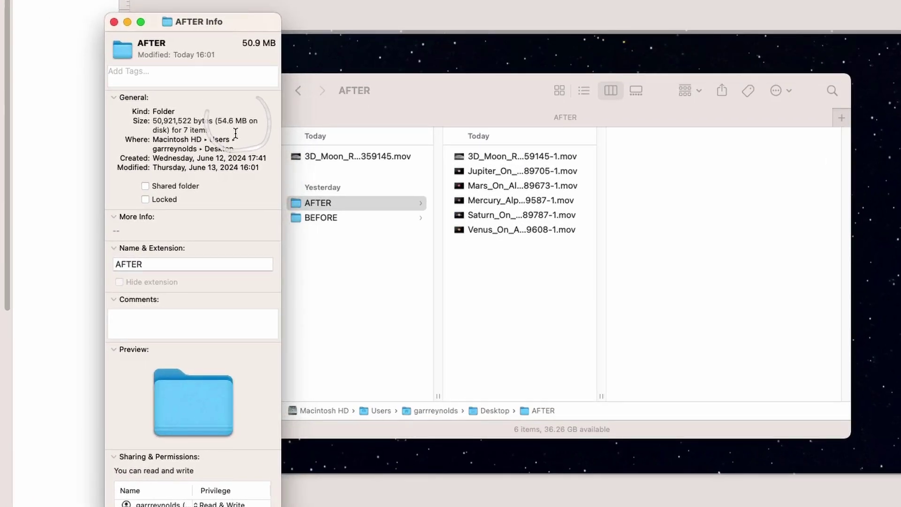
left_click(114, 22)
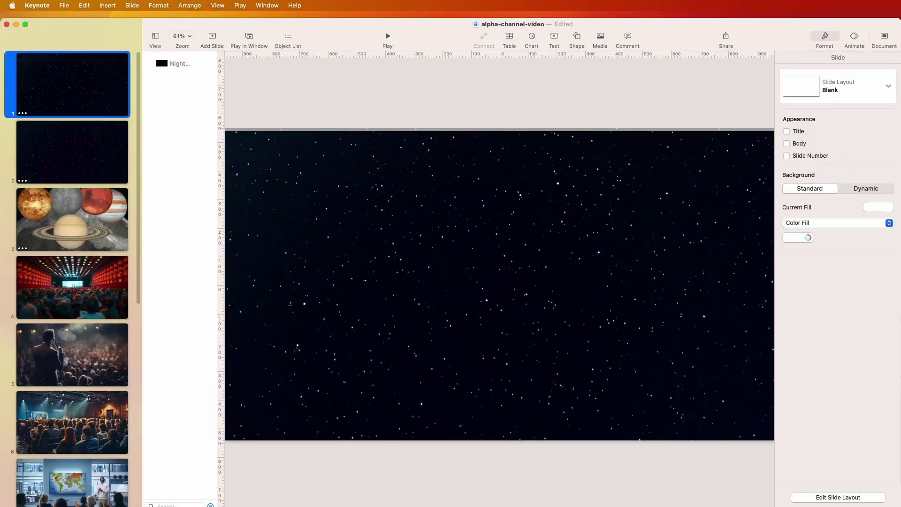
- Add the original moon movie to the first starry slide in the Keynote presentation and preview its playback
left_click_drag(497, 257, 455, 259)
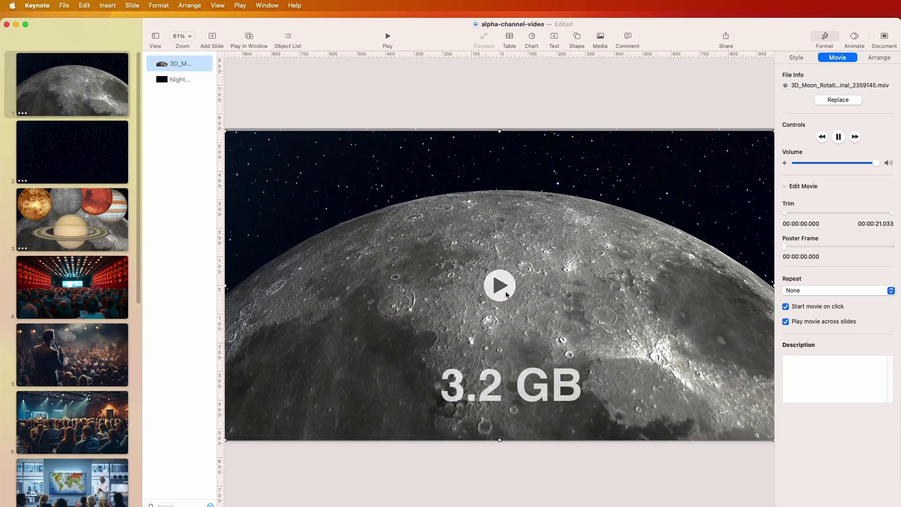
left_click(501, 287)
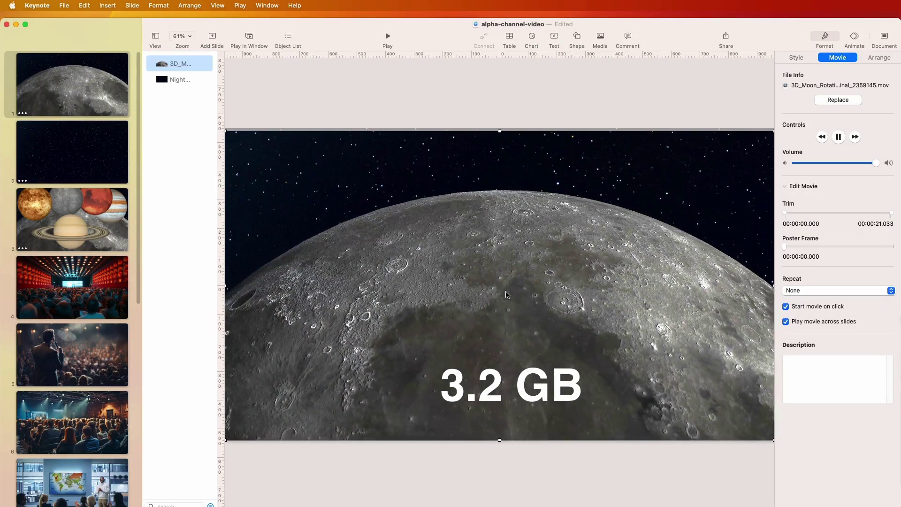
left_click(506, 295)
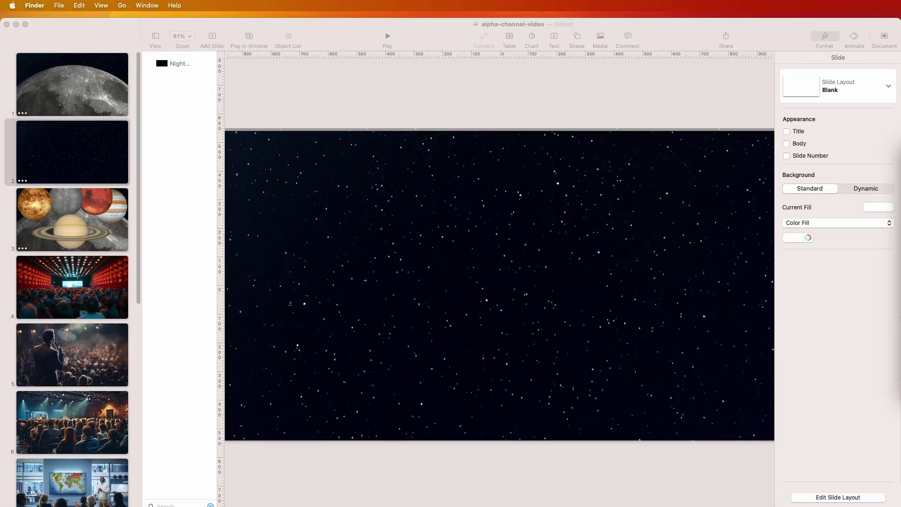
- Add the compressed moon movie from Finder to the second starry slide in the Keynote presentation
left_click_drag(765, 281, 456, 291)
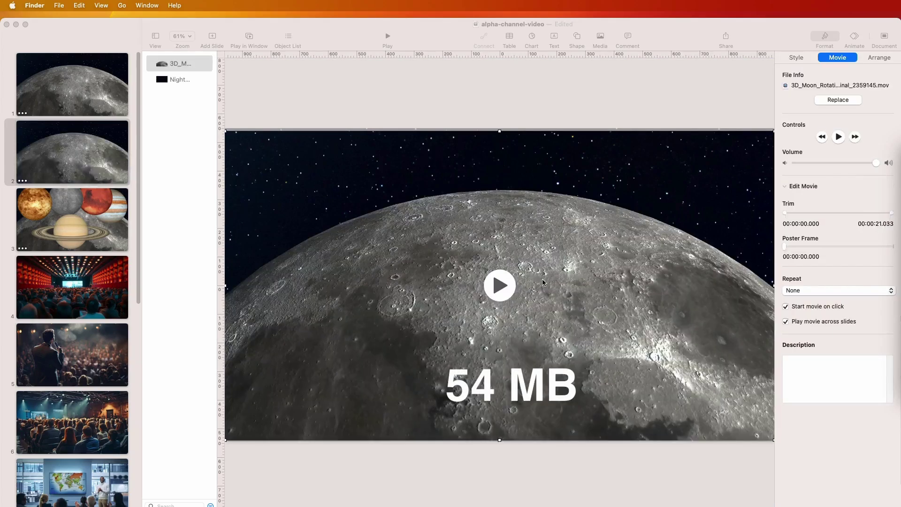
left_click(781, 308)
left_click(101, 96)
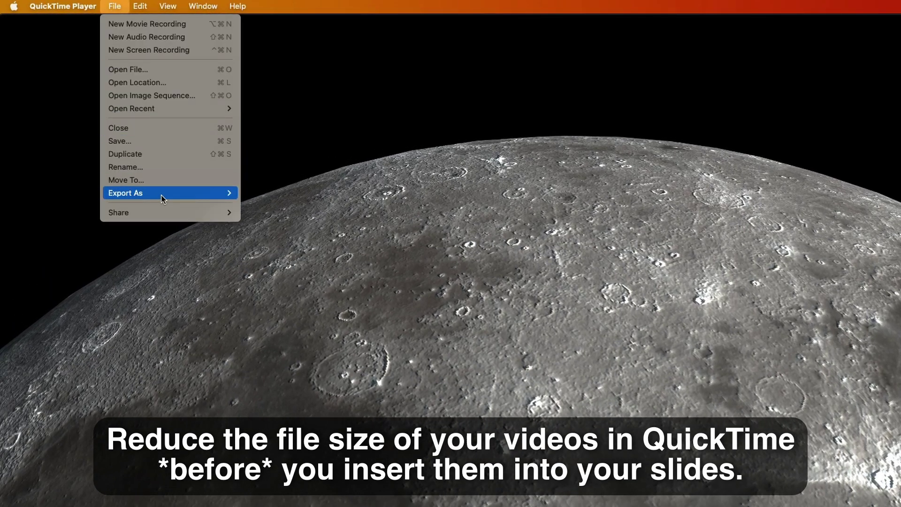
- Choose a 1080p export for the moon movie open in QuickTime Player
mouse_move(162, 199)
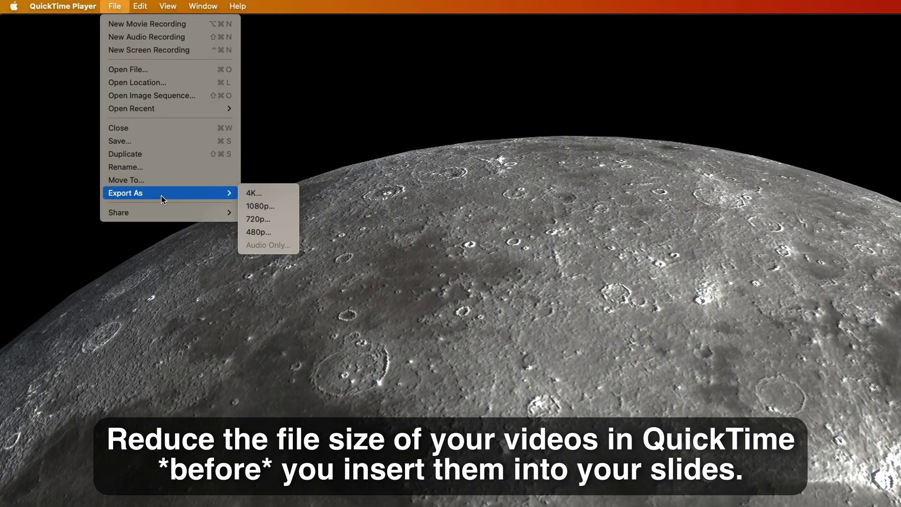
left_click(260, 206)
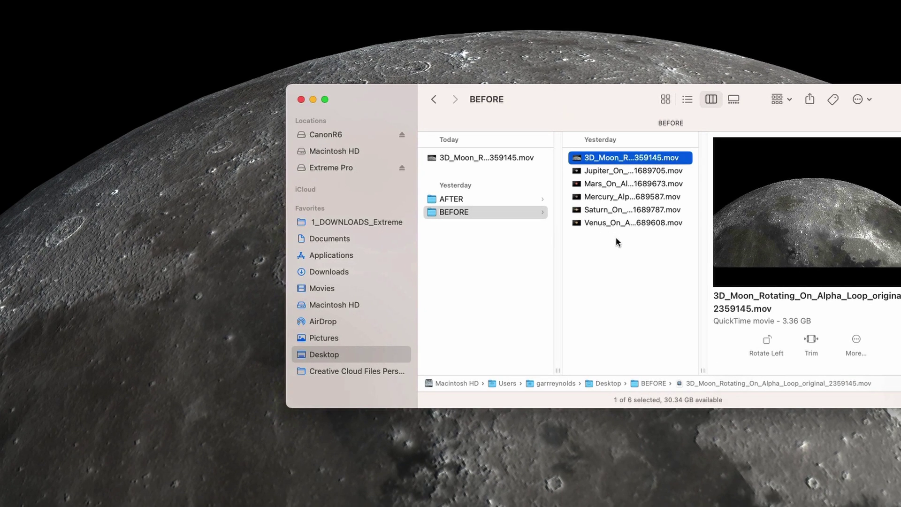
- Select all six videos in Finder's BEFORE folder and set up their encoding as HEVC 1080p
key("Down")
key("Down")
key("Down")
key("Down")
key("Down")
left_click_drag(617, 242, 596, 158)
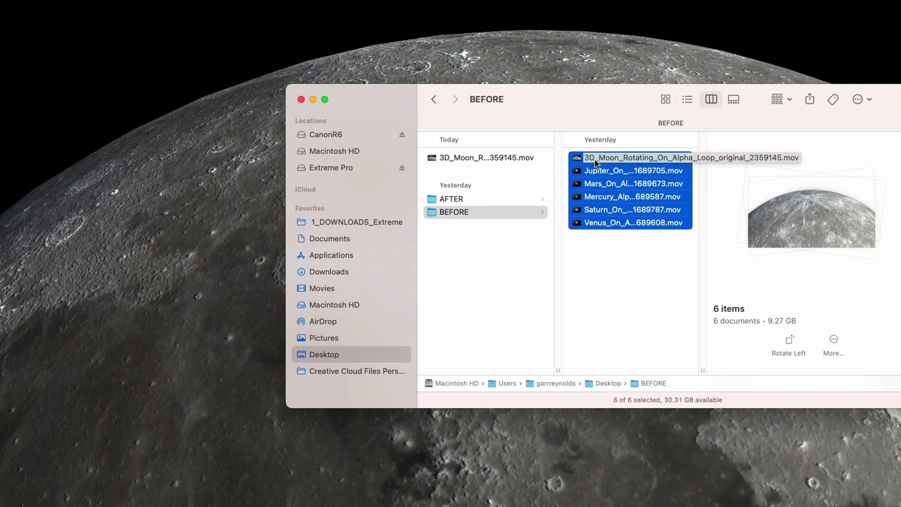
right_click(593, 160)
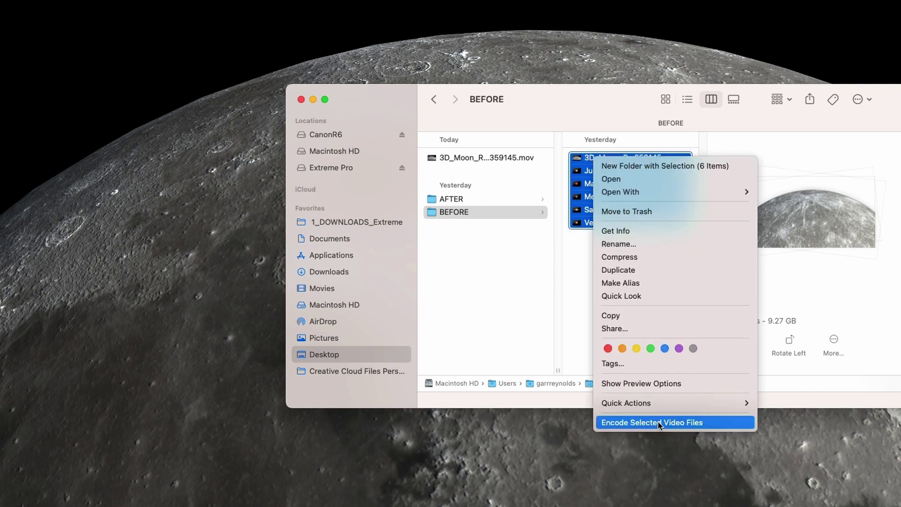
left_click(690, 425)
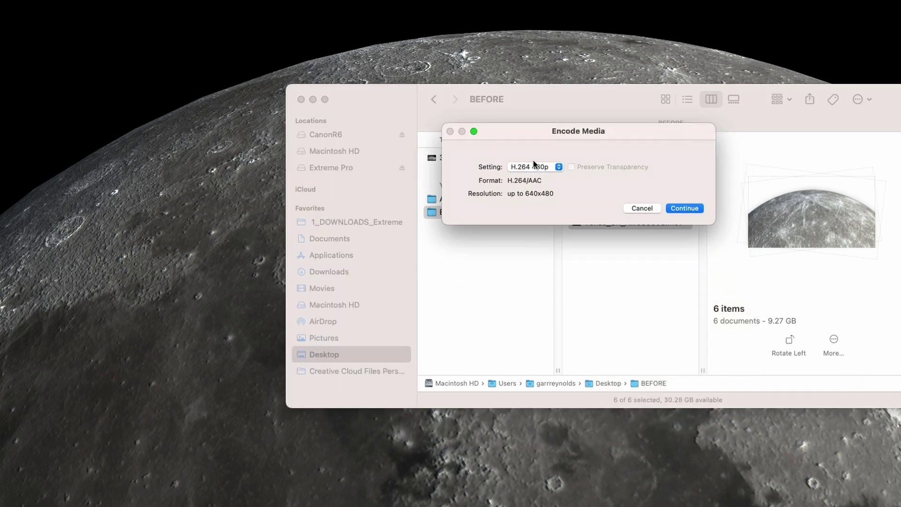
left_click(530, 163)
left_click(546, 217)
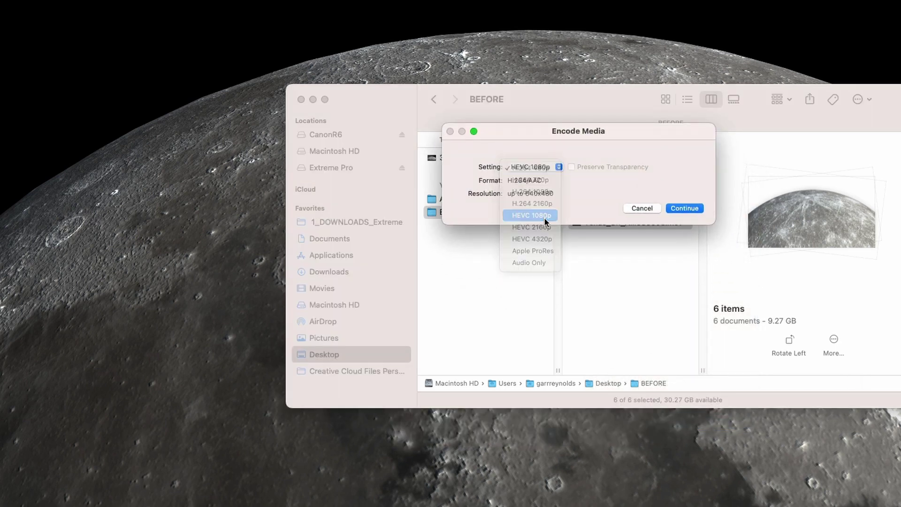